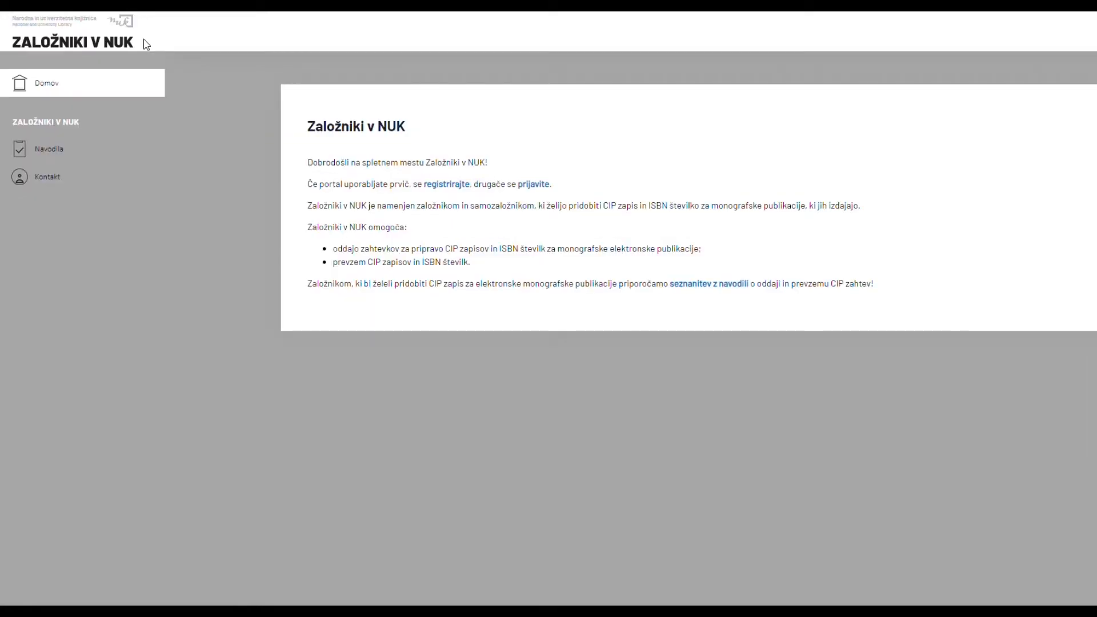
Register as a business entity, fetching registry data for number 5056792, and continue.
left_click(454, 185)
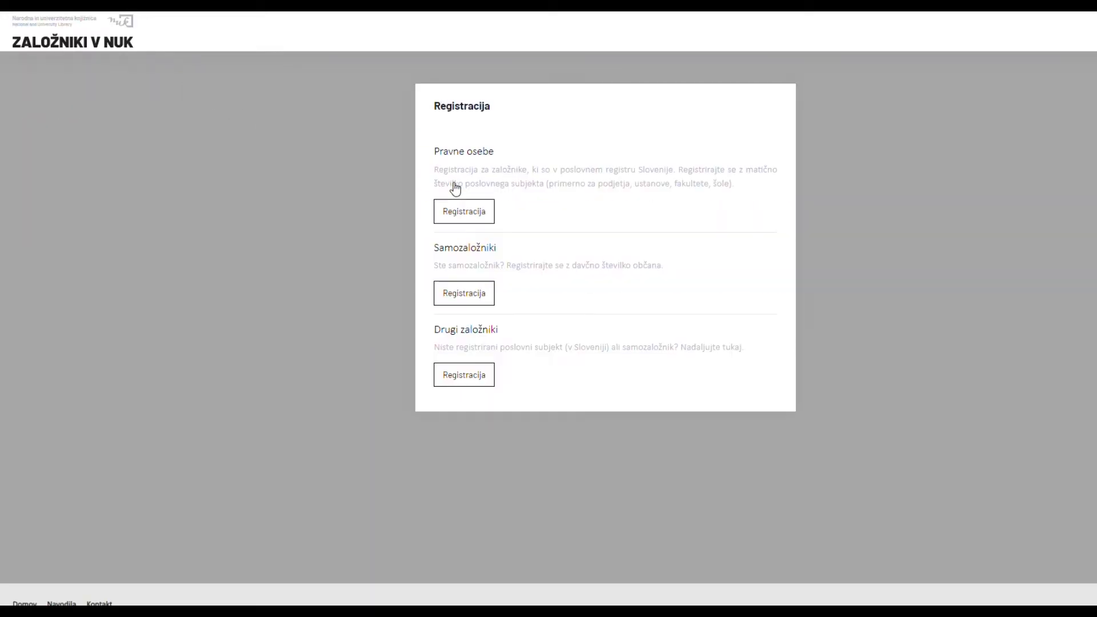
left_click(471, 217)
left_click(437, 308)
left_click(892, 302)
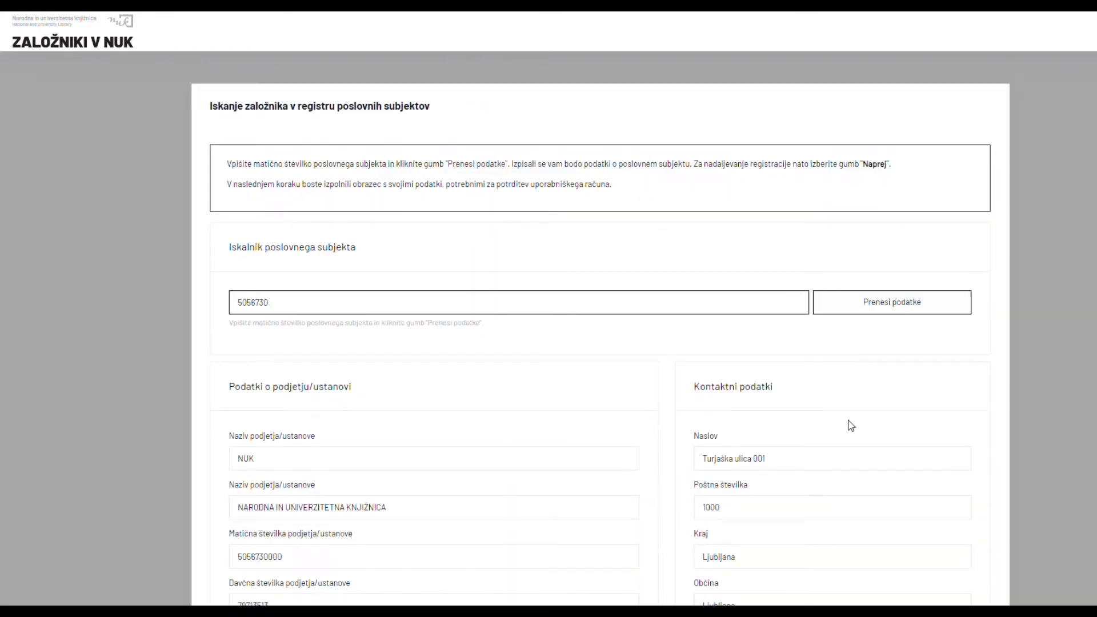
scroll(850, 423, "down", 5)
left_click(968, 513)
Enter the user's first name and surname in the user details form.
left_click(340, 333)
type("Ime")
key("Tab")
type("Priimek")
key("Tab")
Enter department 'Oddelek' and the contact e-mail twice, then submit the registration.
type("Oddelek")
key("Tab")
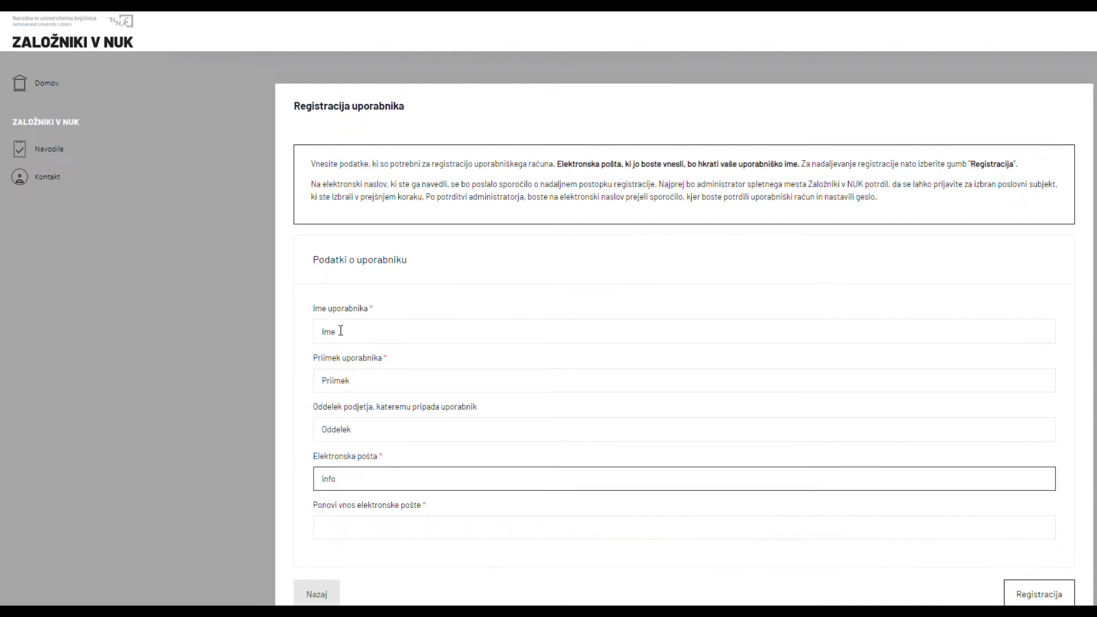
key("Tab")
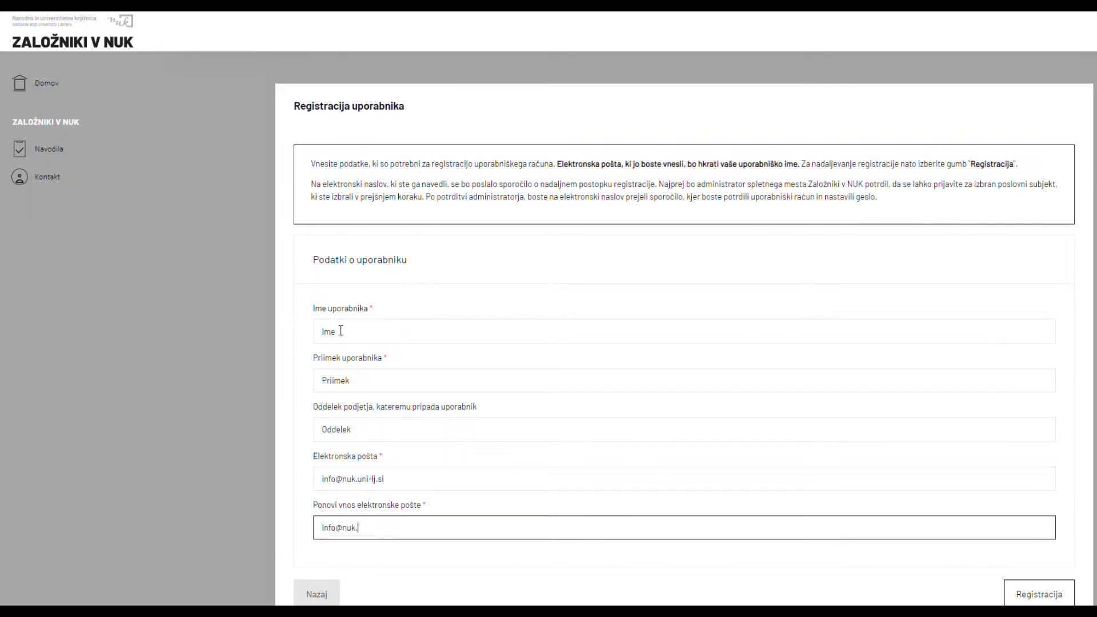
left_click(1037, 594)
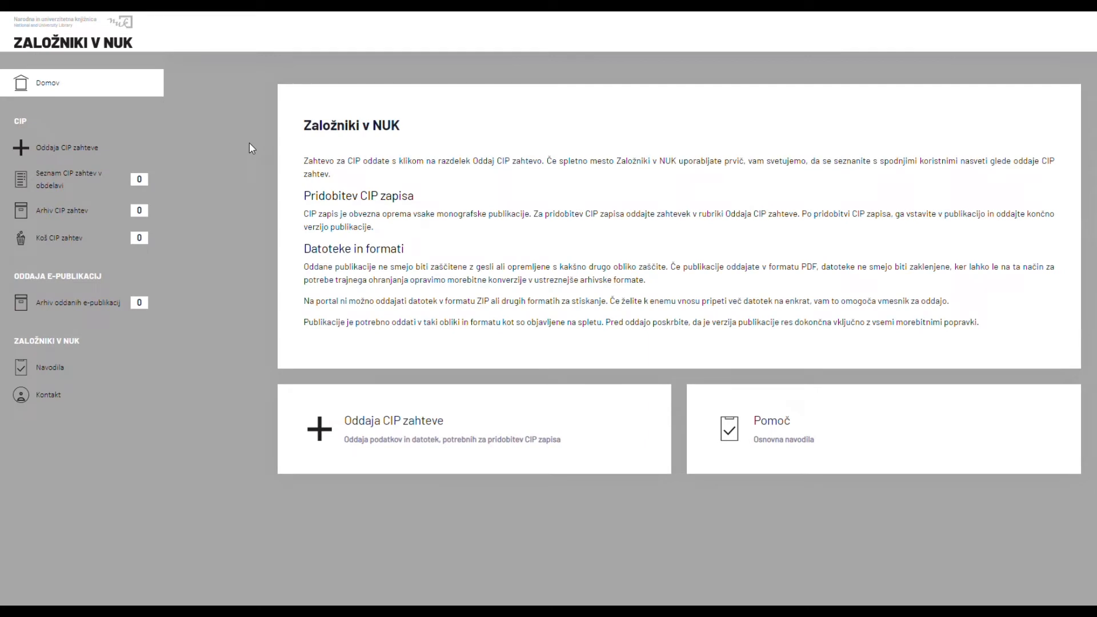
Start a new CIP request titled 'Gostilne v stari Ljubljani'.
left_click(330, 434)
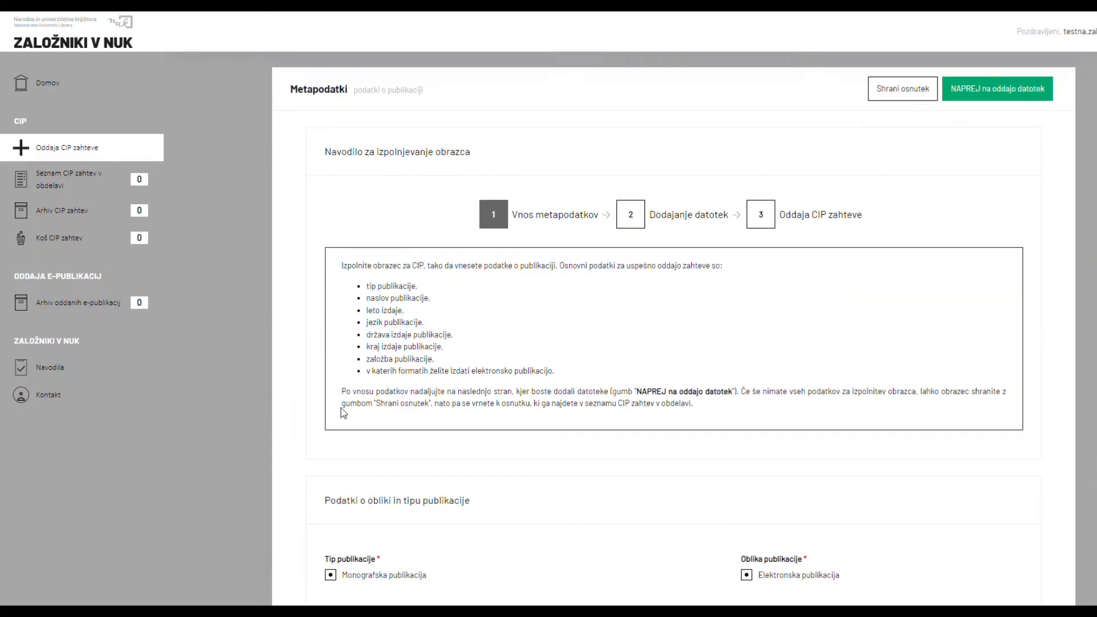
scroll(629, 544, "down", 5)
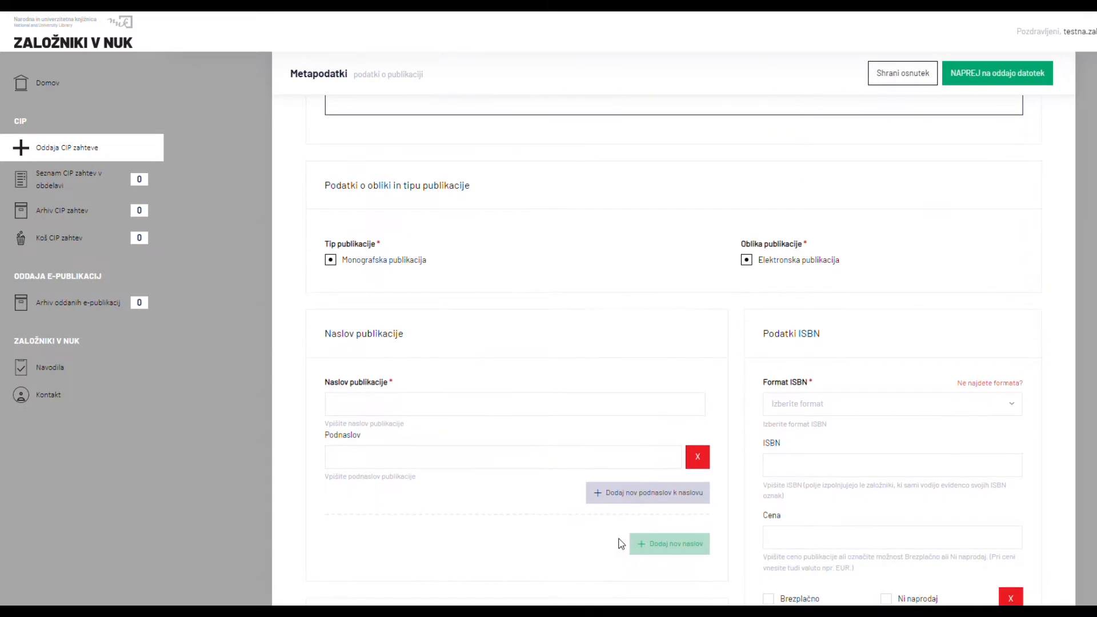
left_click(508, 409)
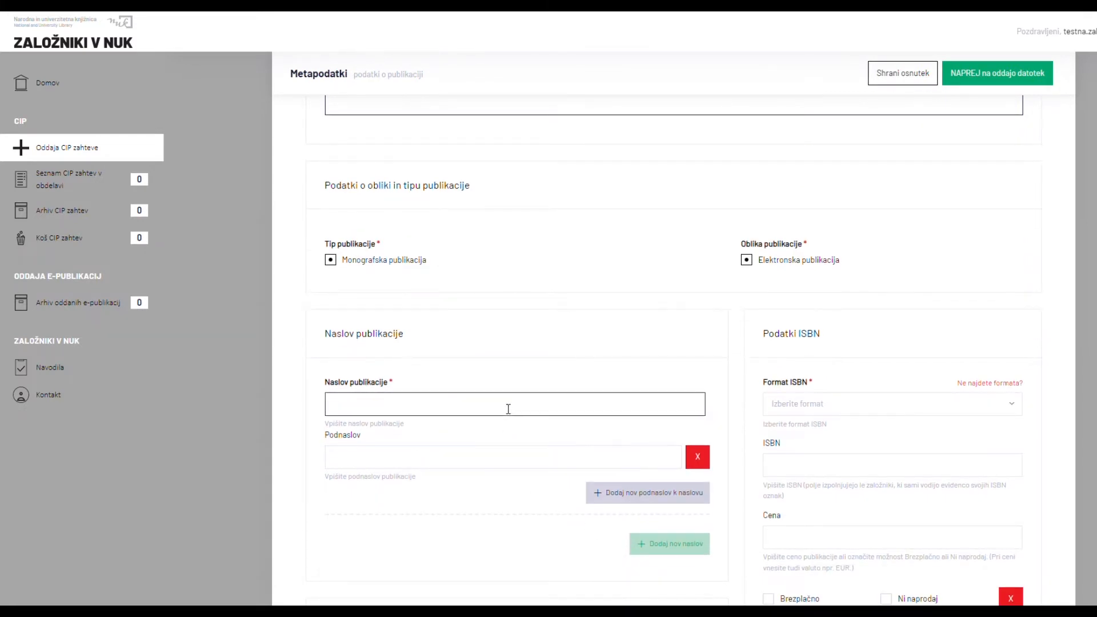
type("Gostilne v stari Ljubljani")
Choose epub as the ISBN format and set the price to 5,99 EUR.
left_click(1014, 405)
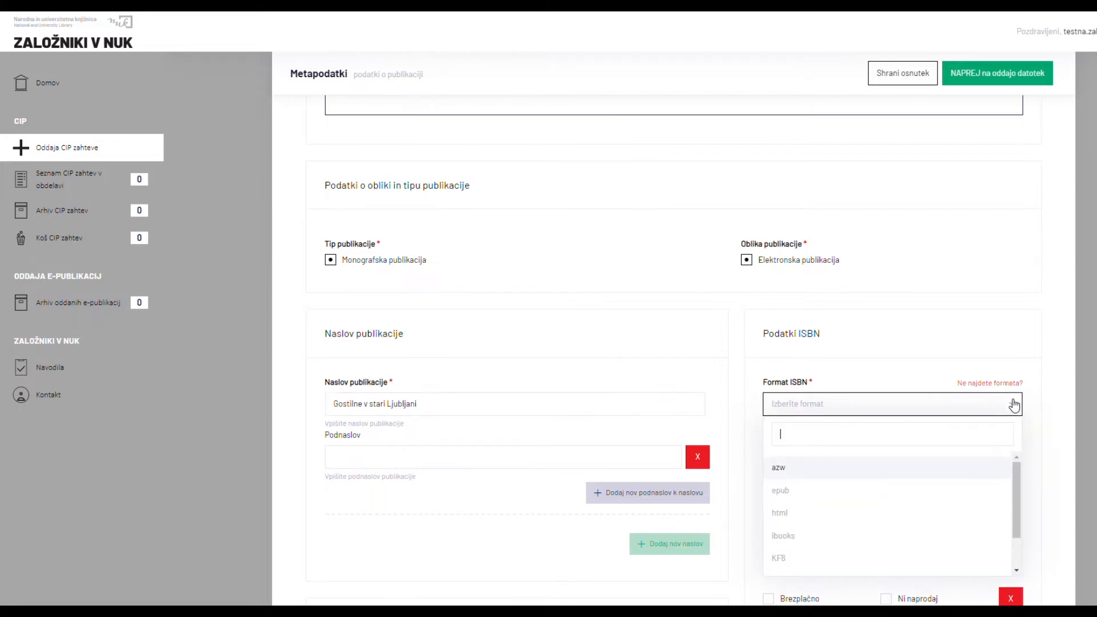
left_click(962, 492)
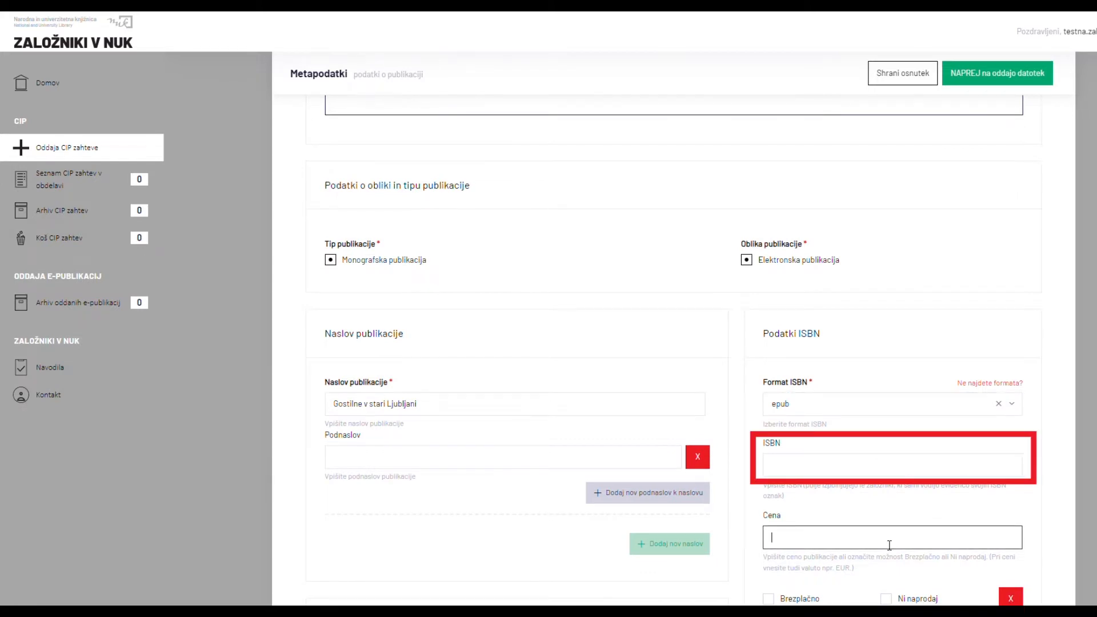
type("5,99")
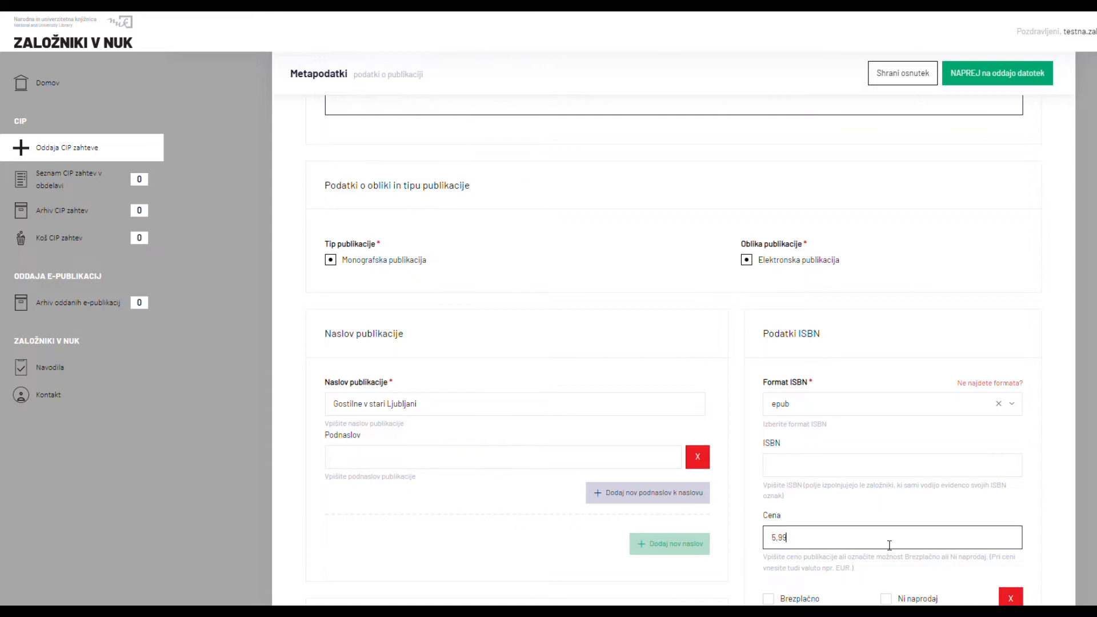
type(" EUR")
Set the publication year to 2021 and paste the publication's final URL.
scroll(889, 544, "down", 2)
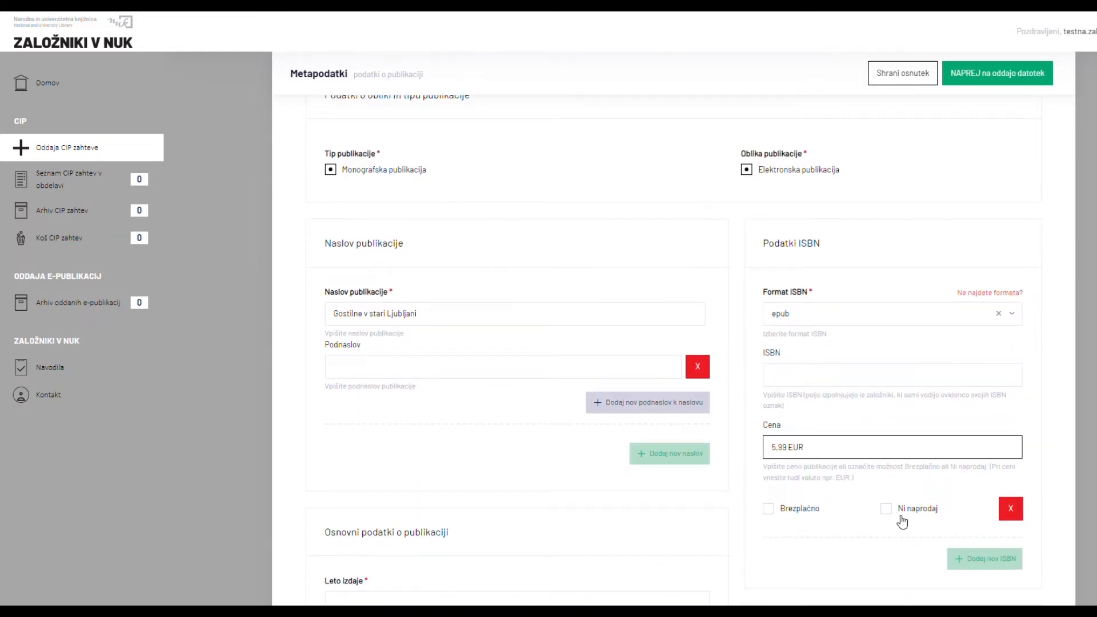
scroll(902, 521, "down", 5)
left_click(482, 339)
type("2021")
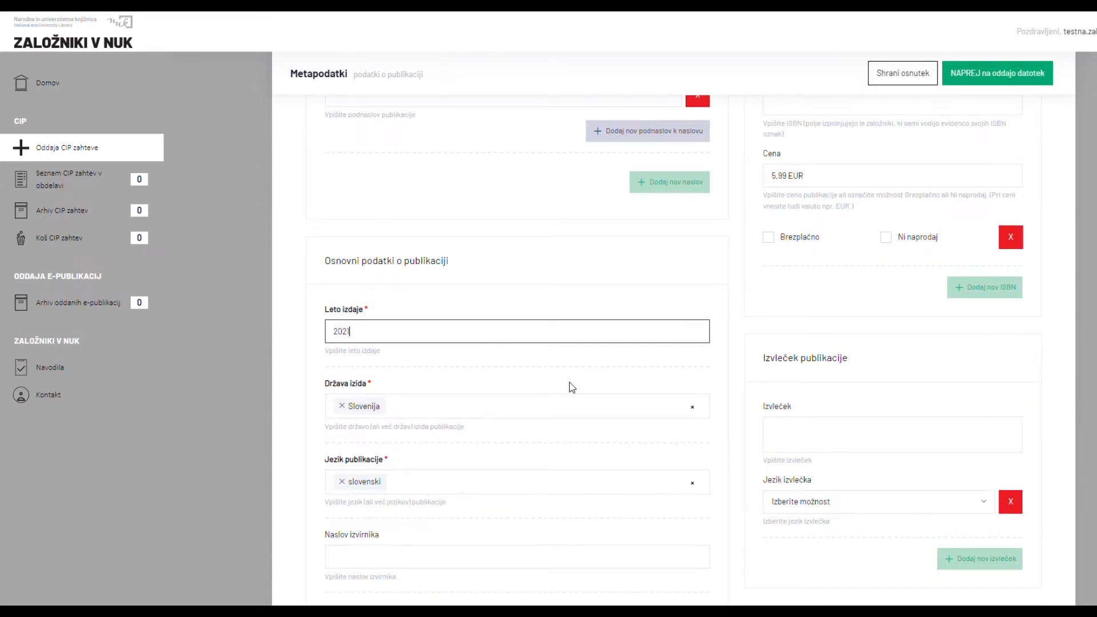
scroll(572, 387, "down", 3)
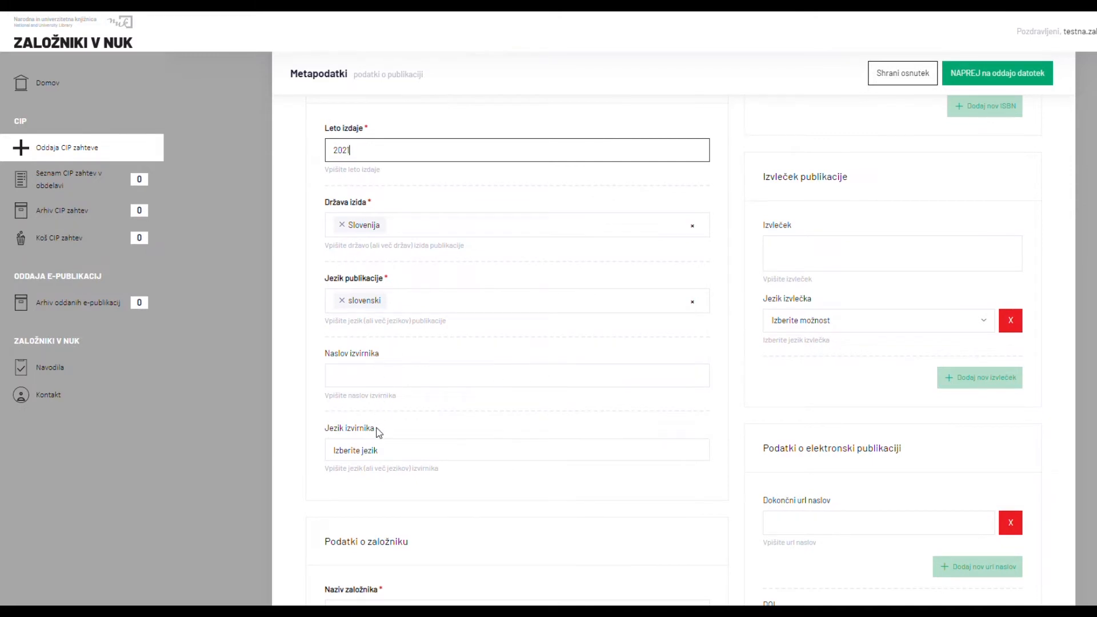
scroll(377, 431, "down", 3)
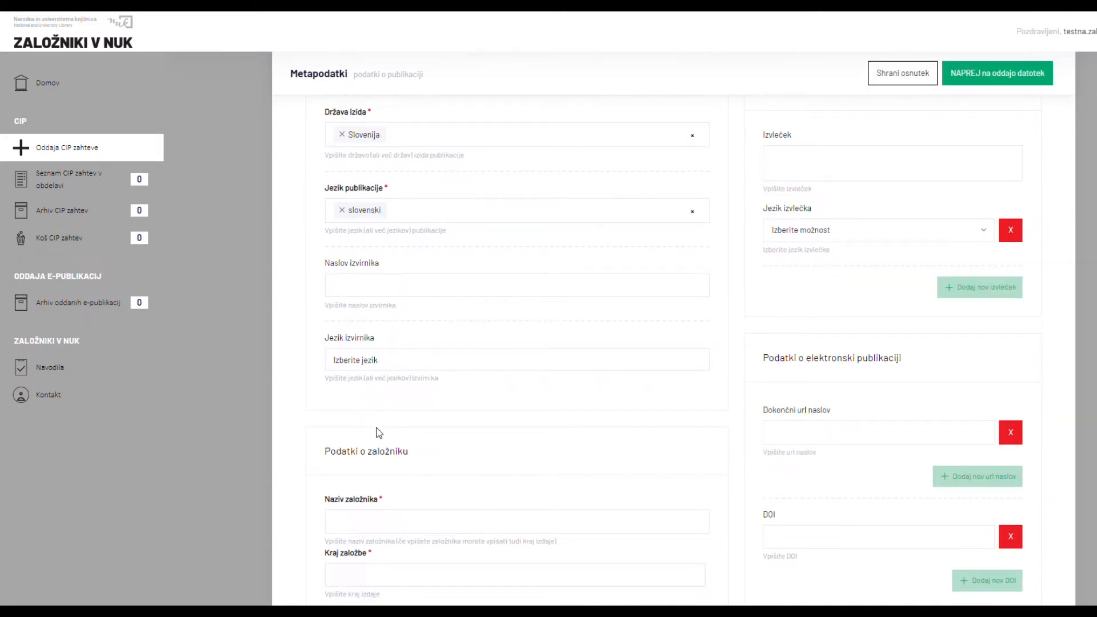
left_click(787, 349)
type("https://www.dlib.si/details/URN:NBN:SI:doc-0D7W06BX")
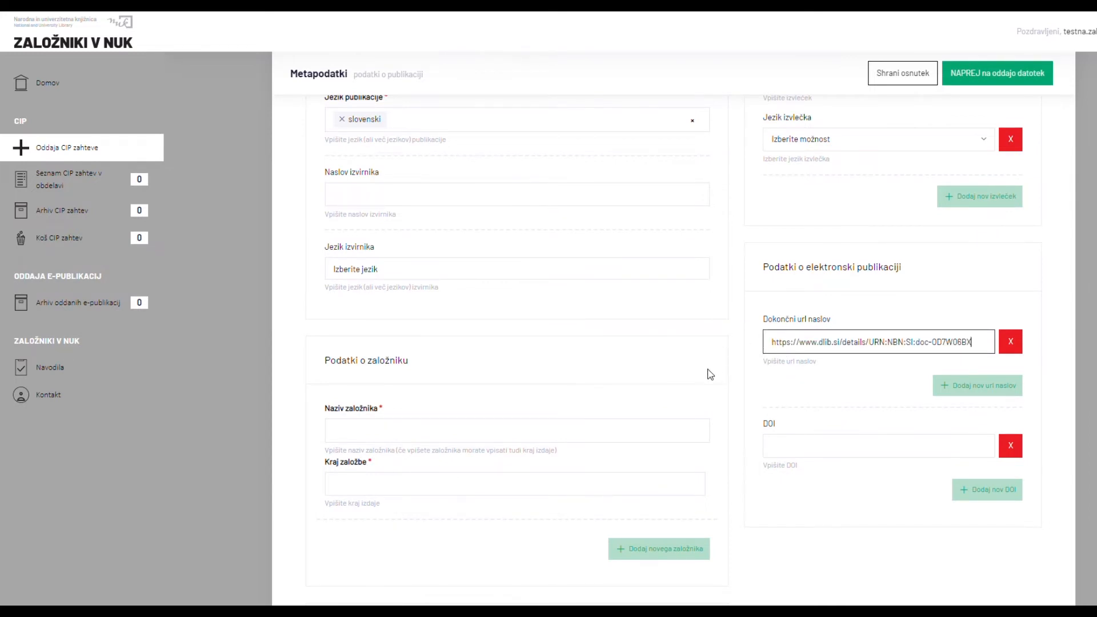
Set publisher 'Narodna in univerzitetna knjižnica' with place of publication Ljubljana.
scroll(710, 374, "down", 2)
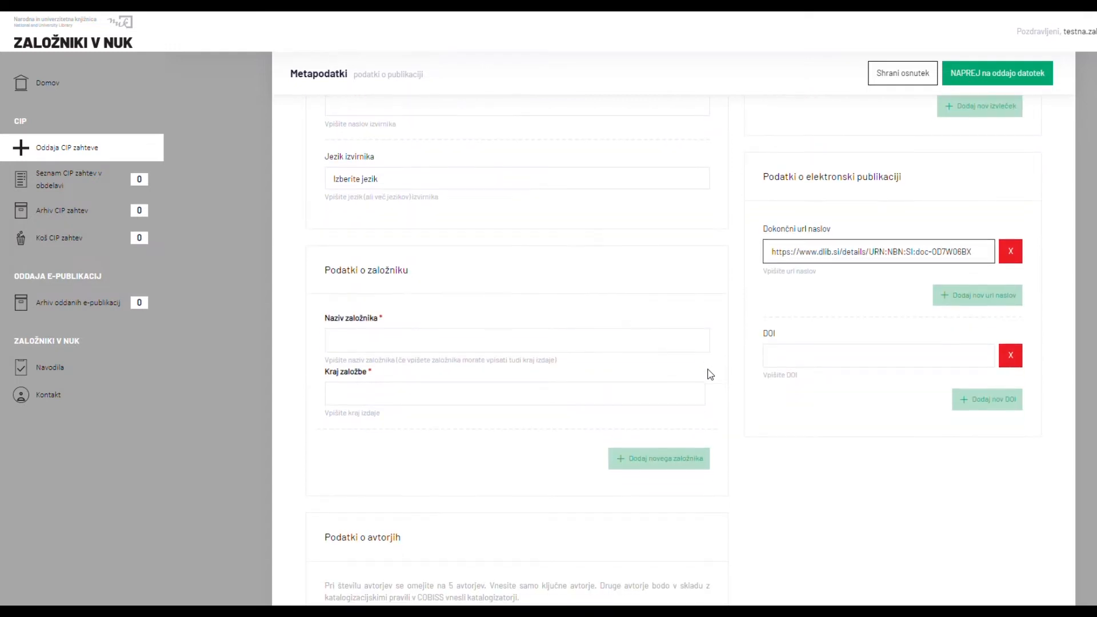
left_click(625, 347)
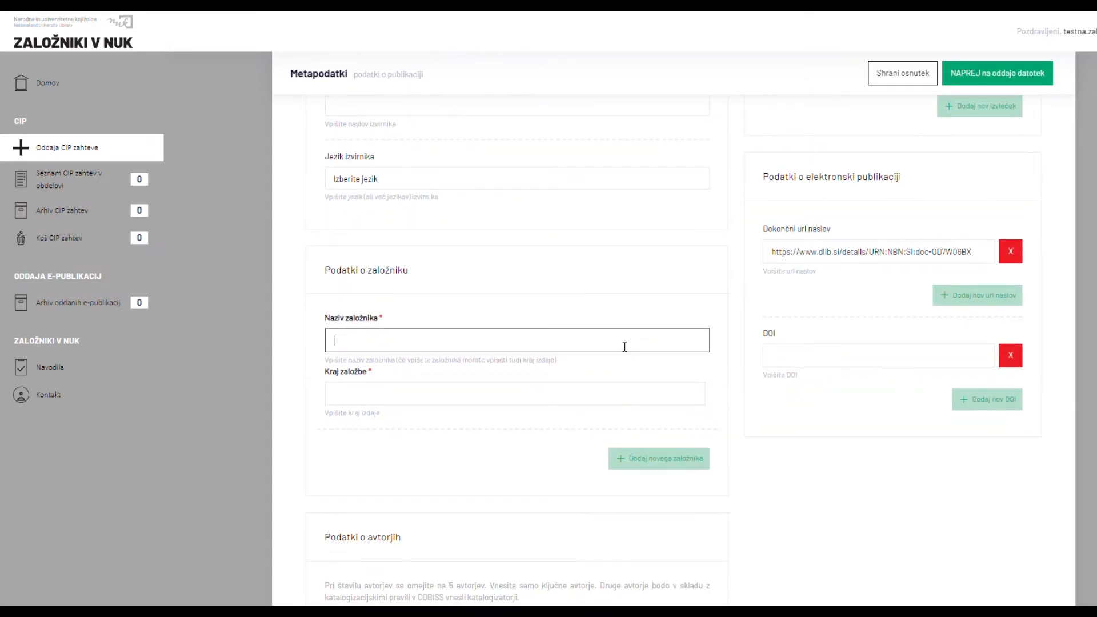
type("Narodna in univerzitetna knjižnica")
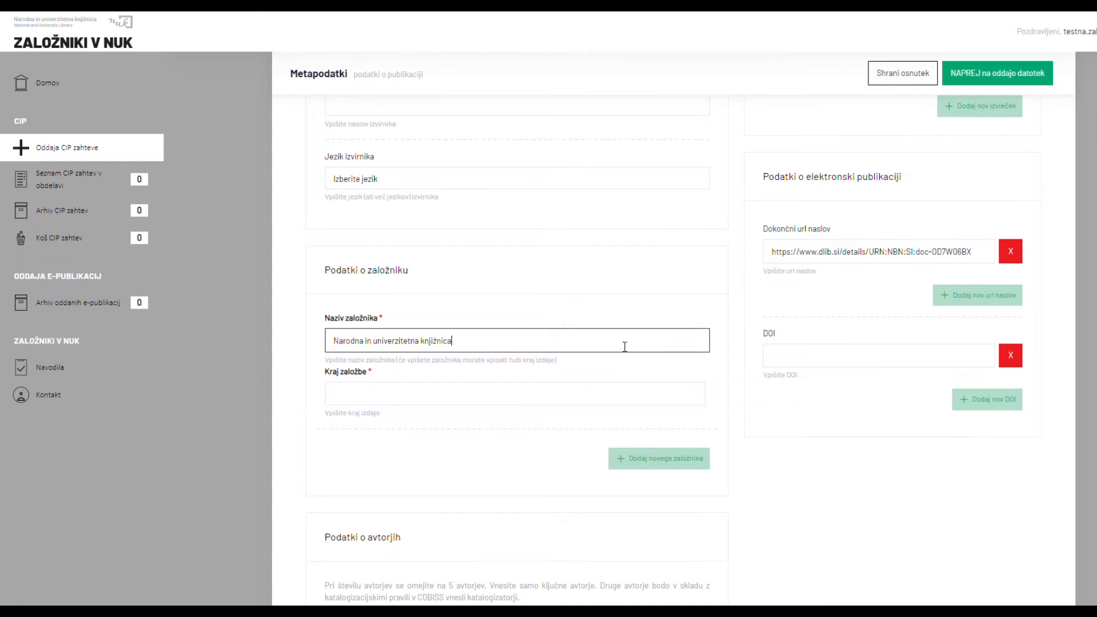
left_click(512, 397)
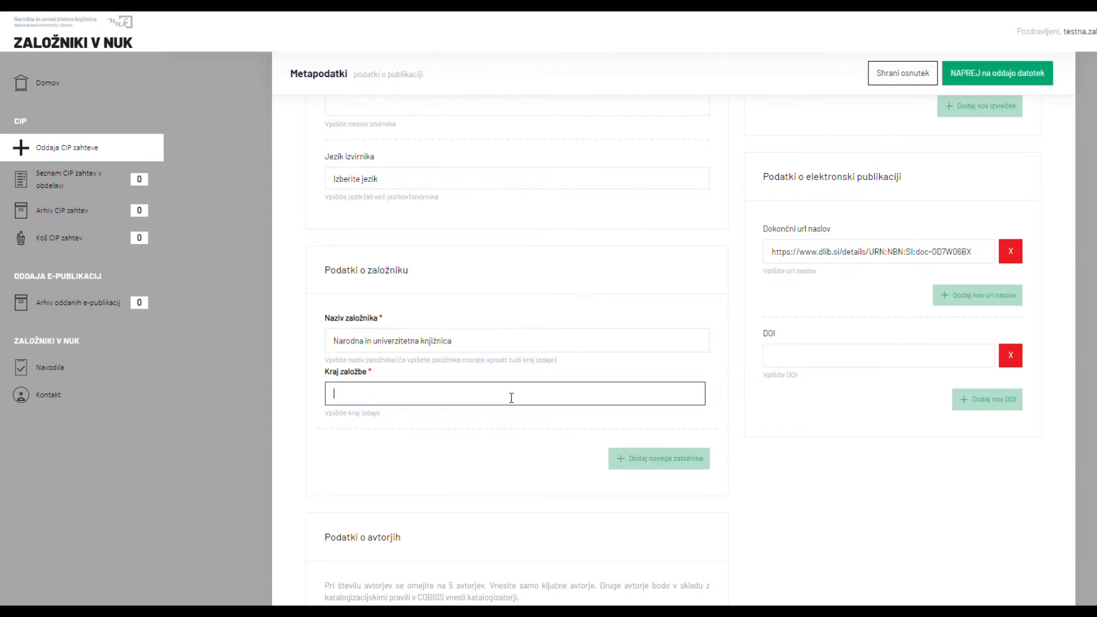
type("Ljubljana")
Add the collection 'Zbirka Eodopen' and proceed to file submission.
scroll(537, 429, "down", 3)
scroll(539, 429, "down", 7)
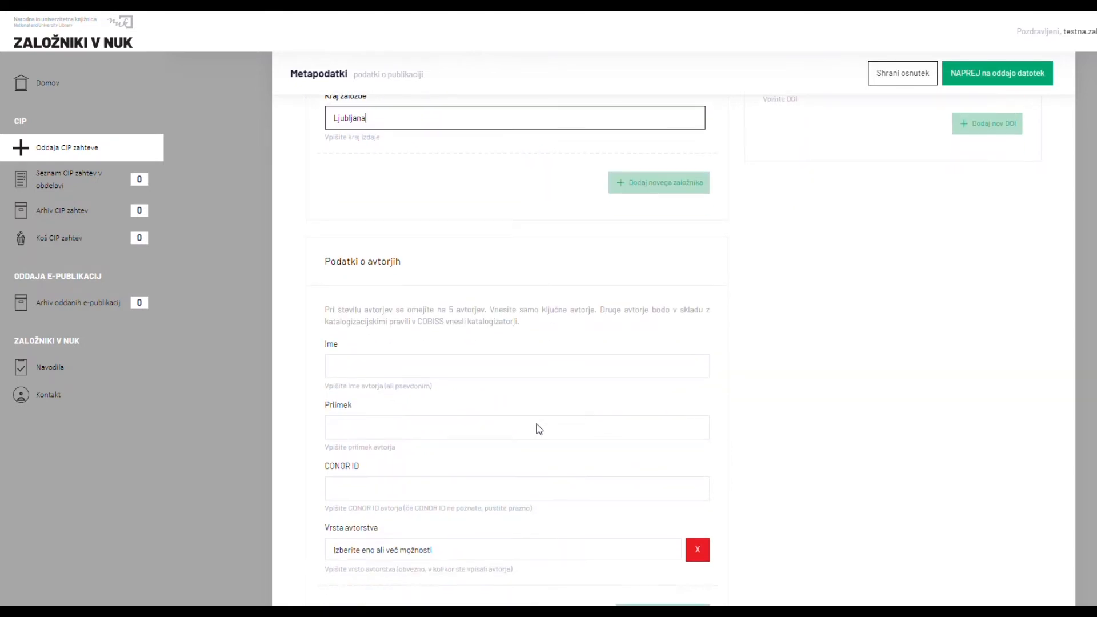
left_click(481, 407)
type("Z")
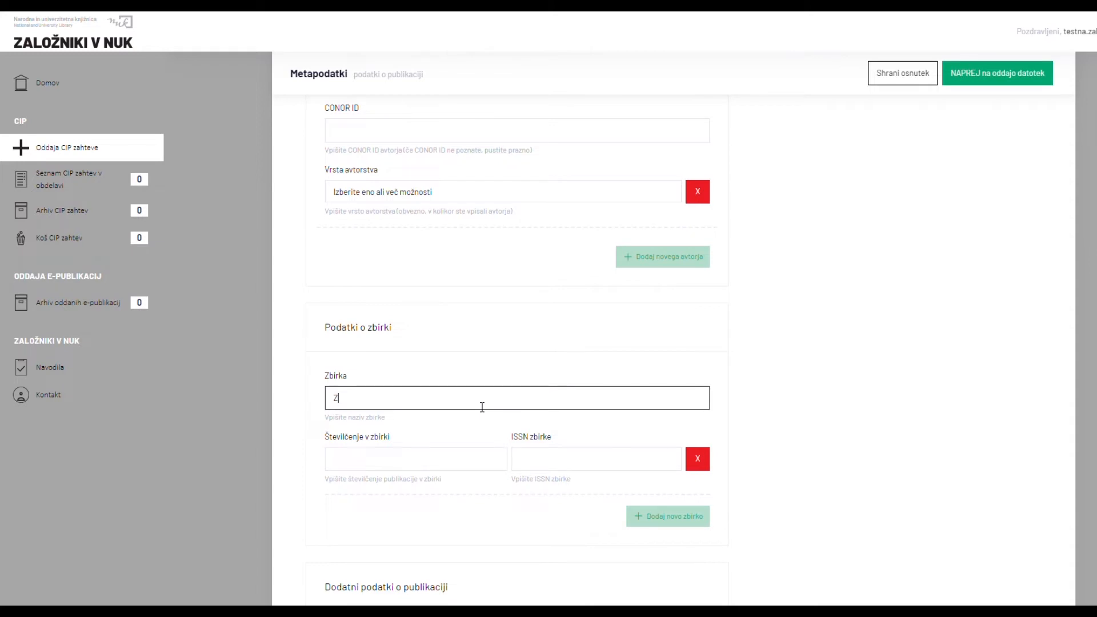
type("birka Eo")
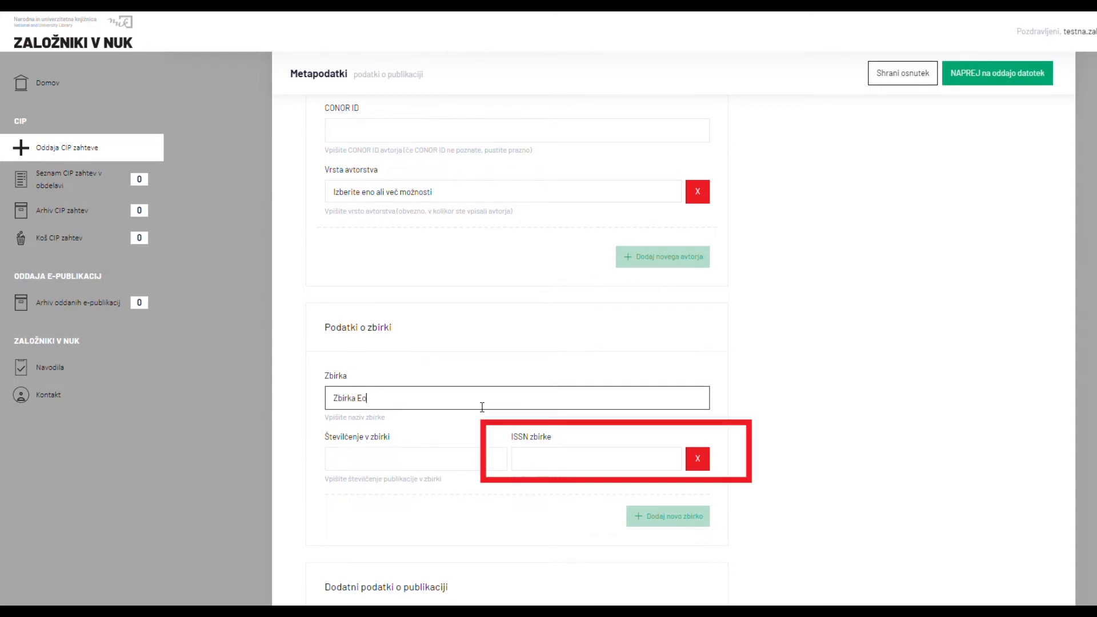
type("dopen")
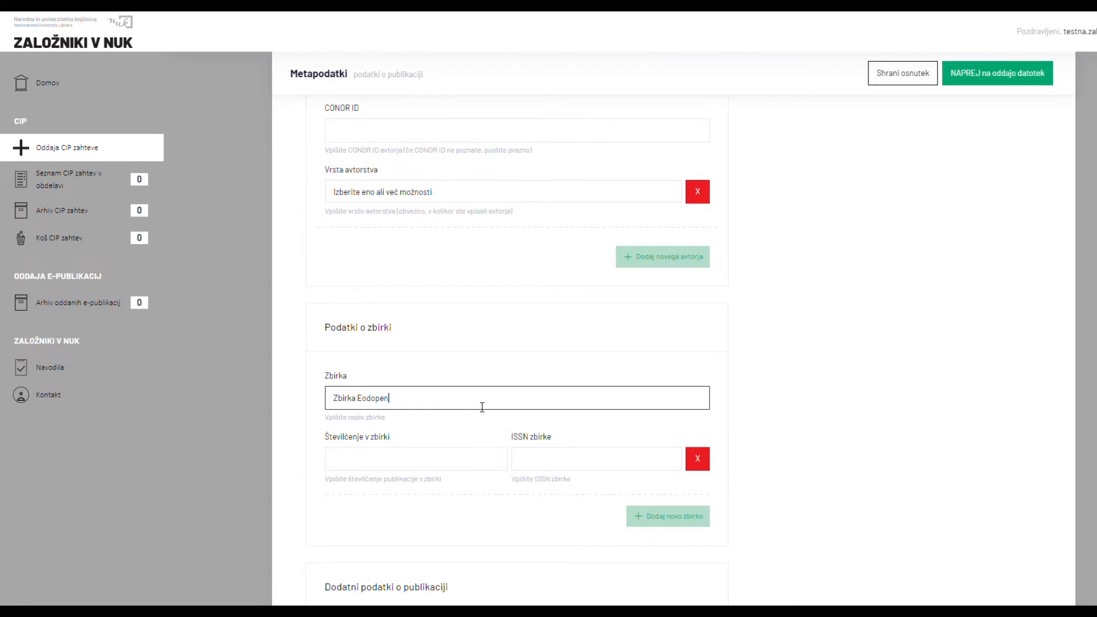
scroll(482, 407, "down", 4)
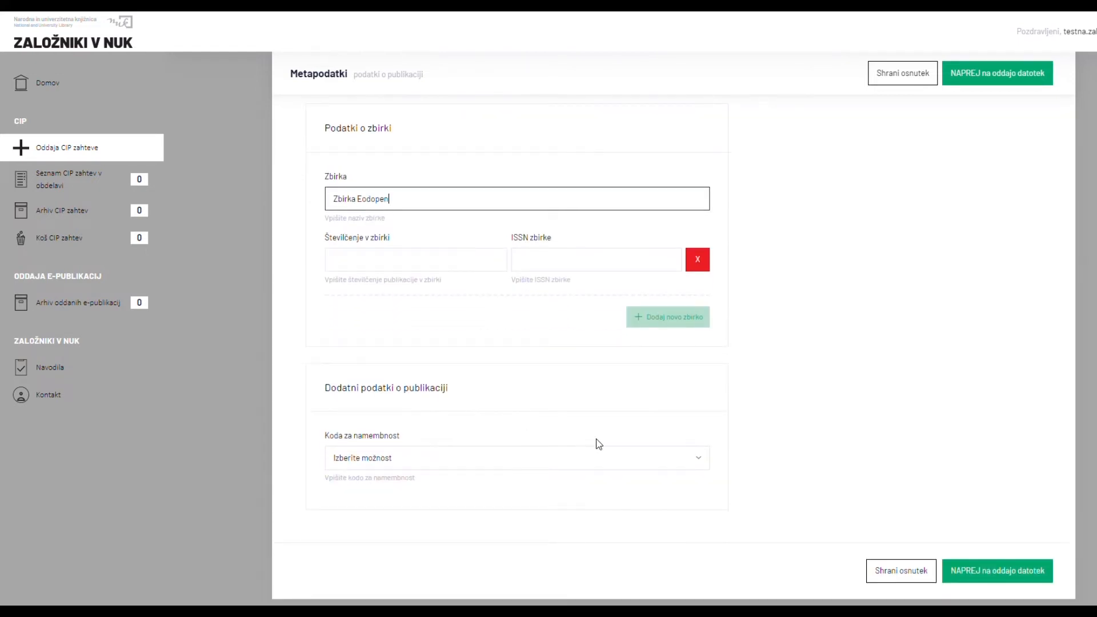
left_click(996, 573)
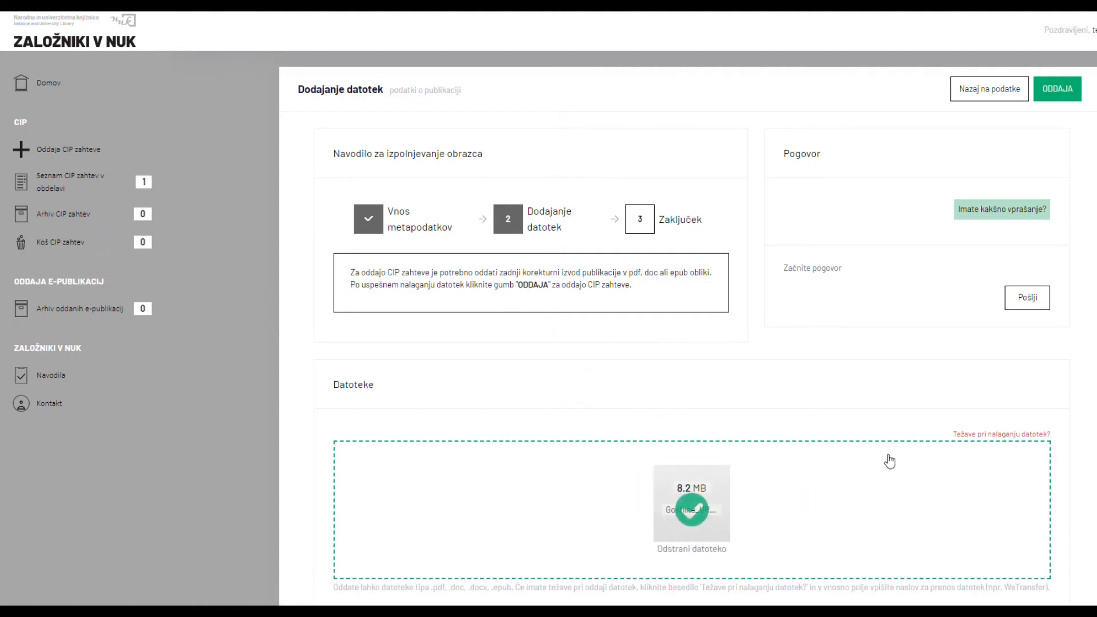
Give 'WeTransfer' as the file transfer link and submit the CIP request.
left_click(1011, 439)
left_click(799, 461)
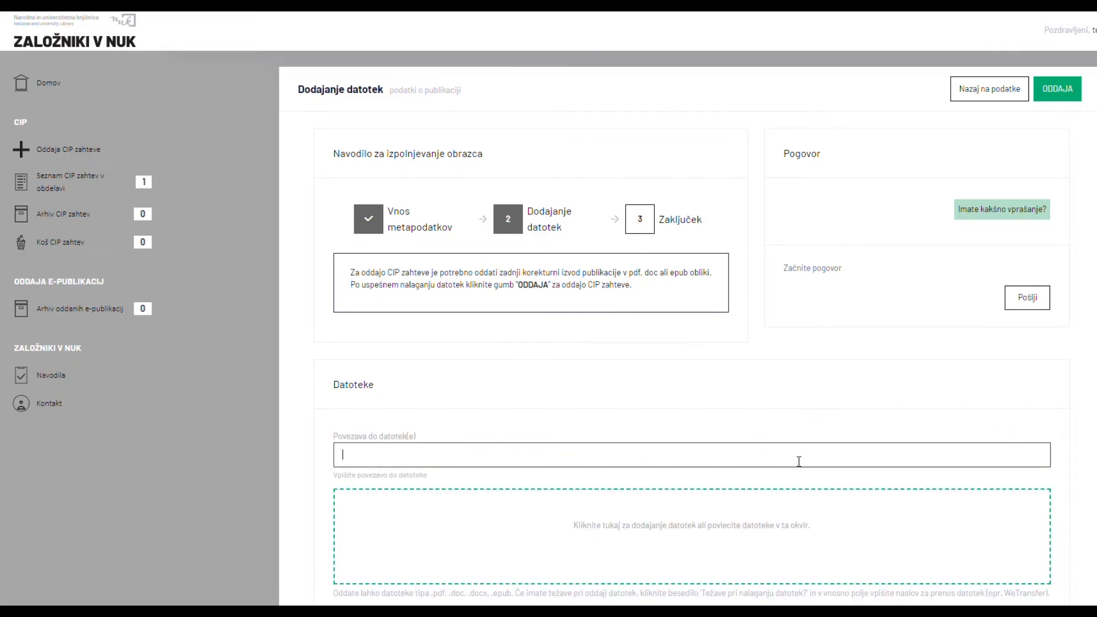
type("WeTransfer")
scroll(799, 462, "down", 3)
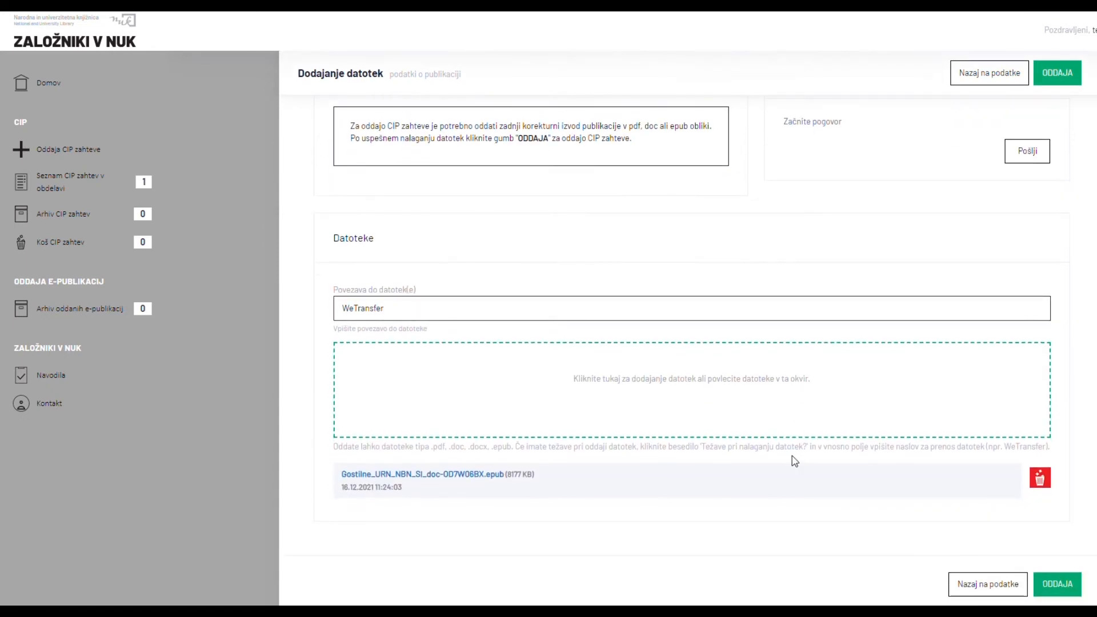
left_click(1067, 585)
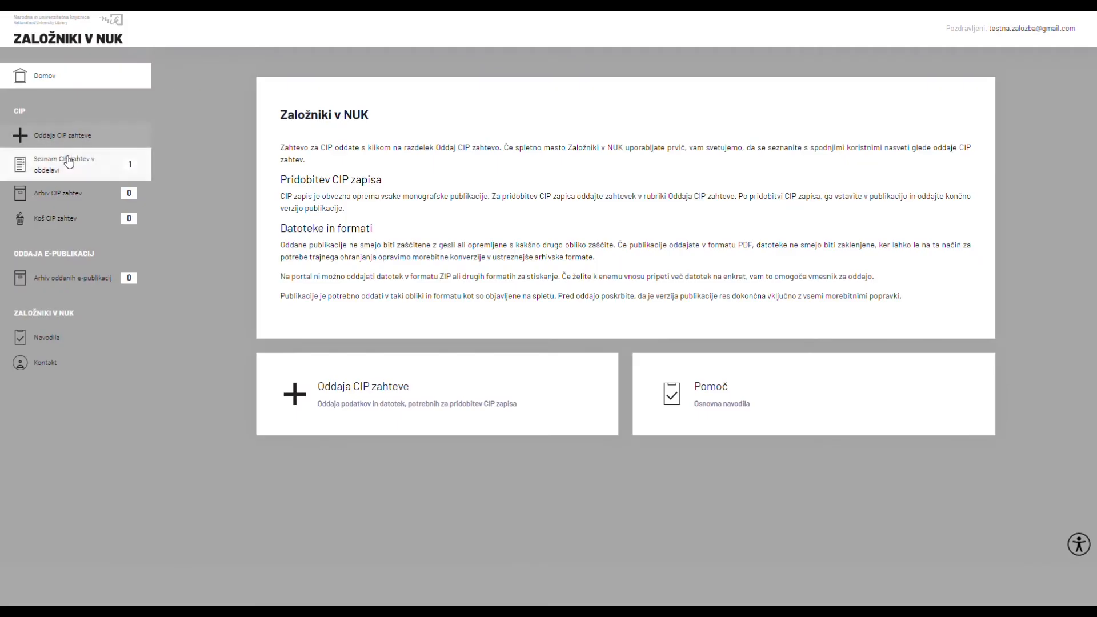
Open the Gostilne v stari Ljubljani request from the list of CIP requests in processing.
left_click(66, 166)
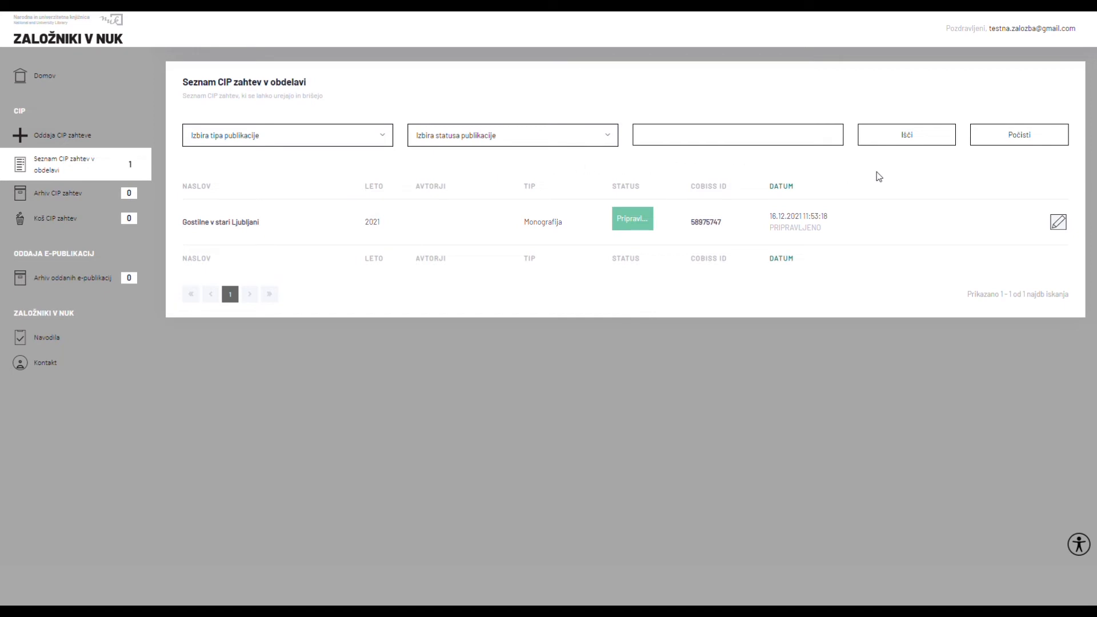
left_click(1058, 222)
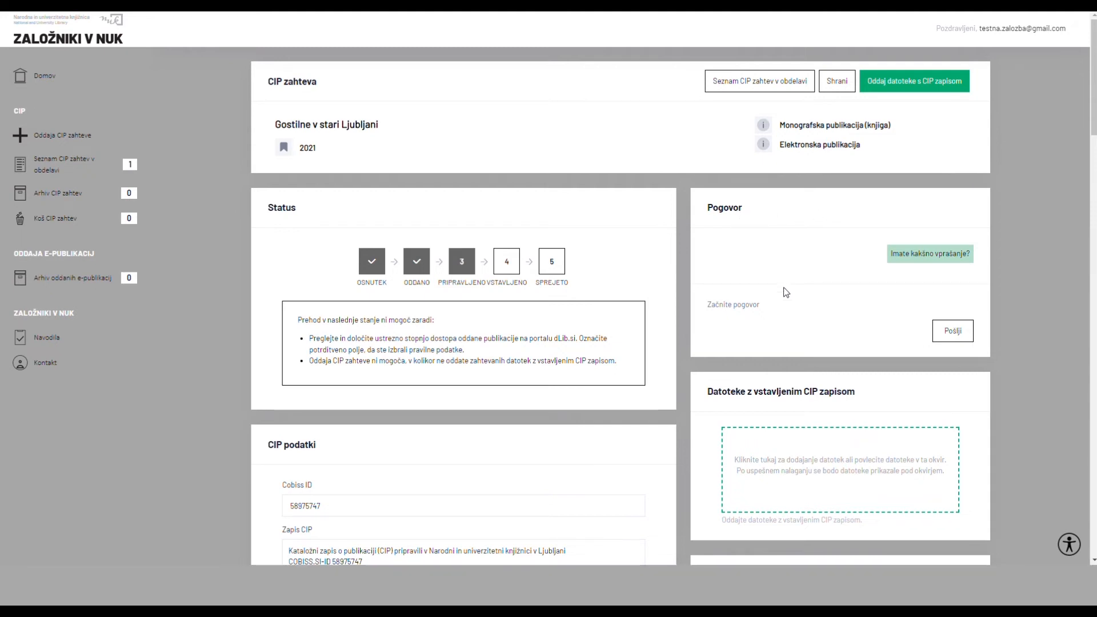
Select the returned CIP record text and bring up its copy menu.
left_click(776, 316)
scroll(446, 290, "down", 5)
left_click_drag(417, 286, 285, 260)
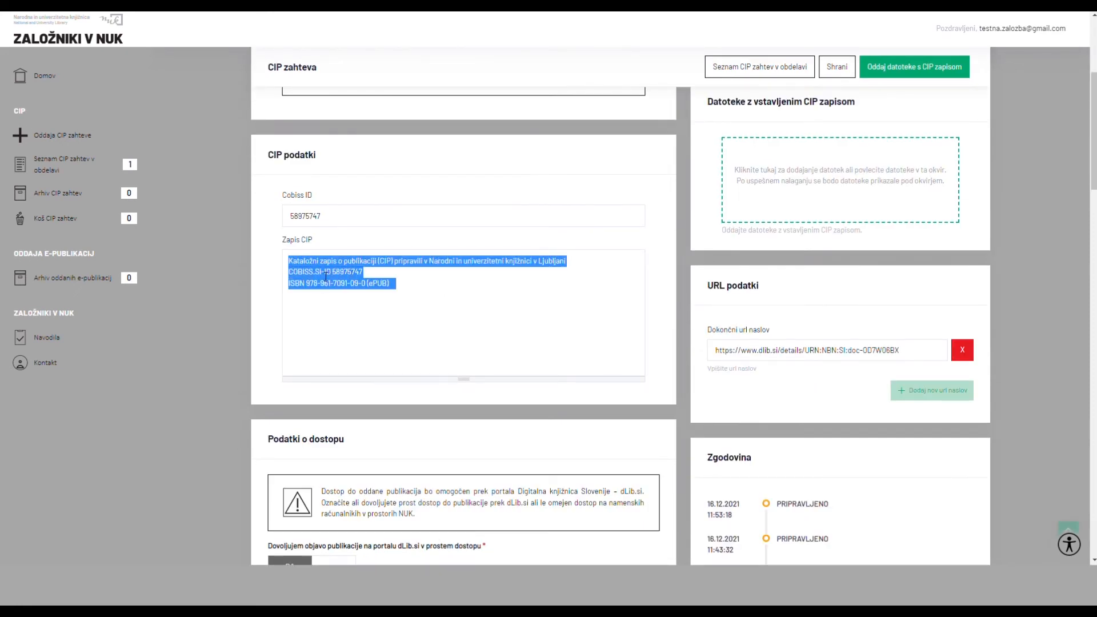
right_click(329, 276)
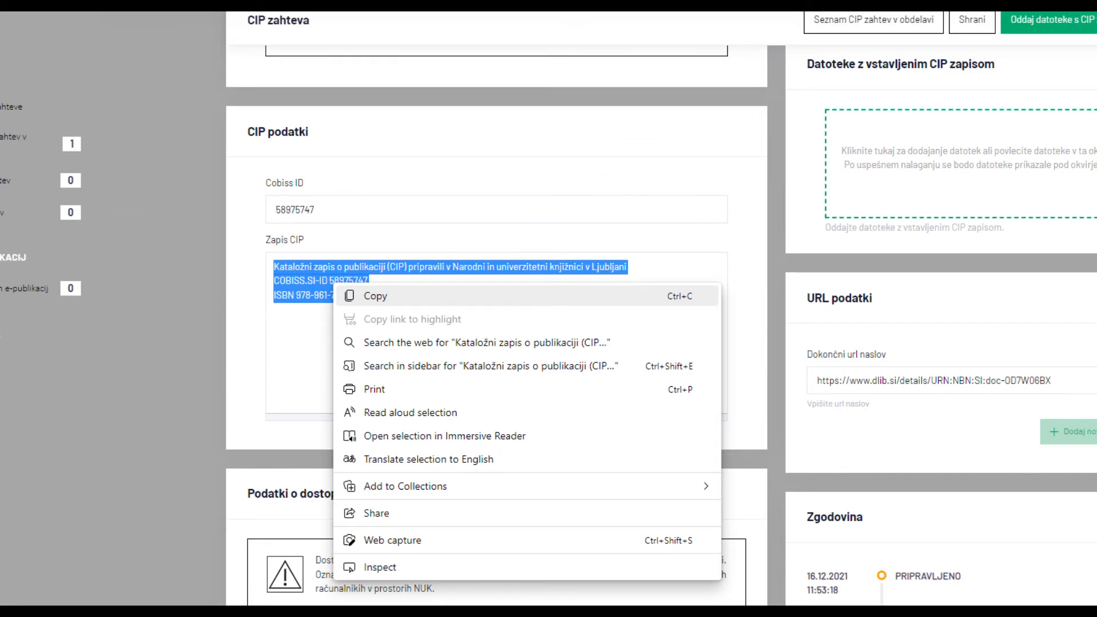